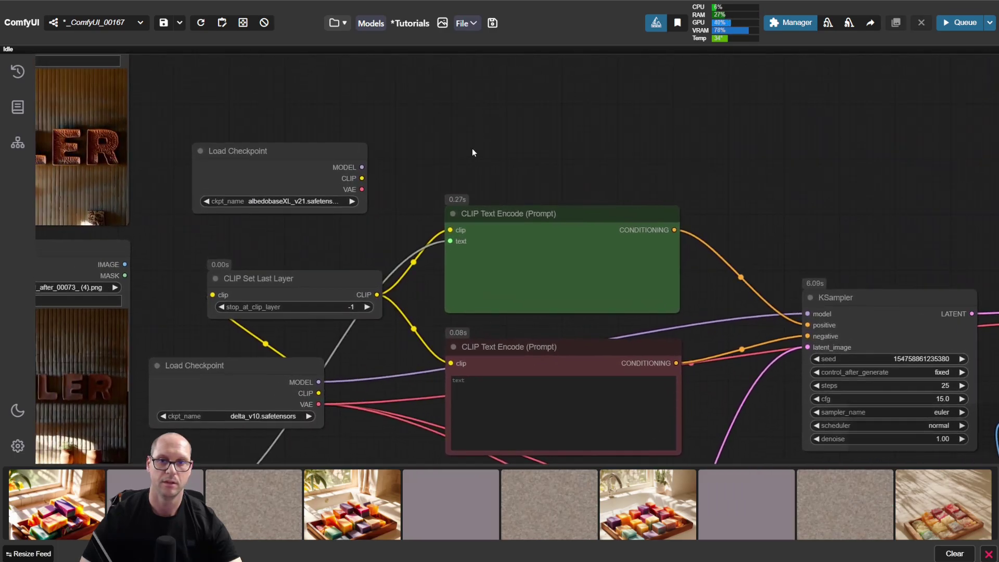
scroll(483, 157, "left", 10)
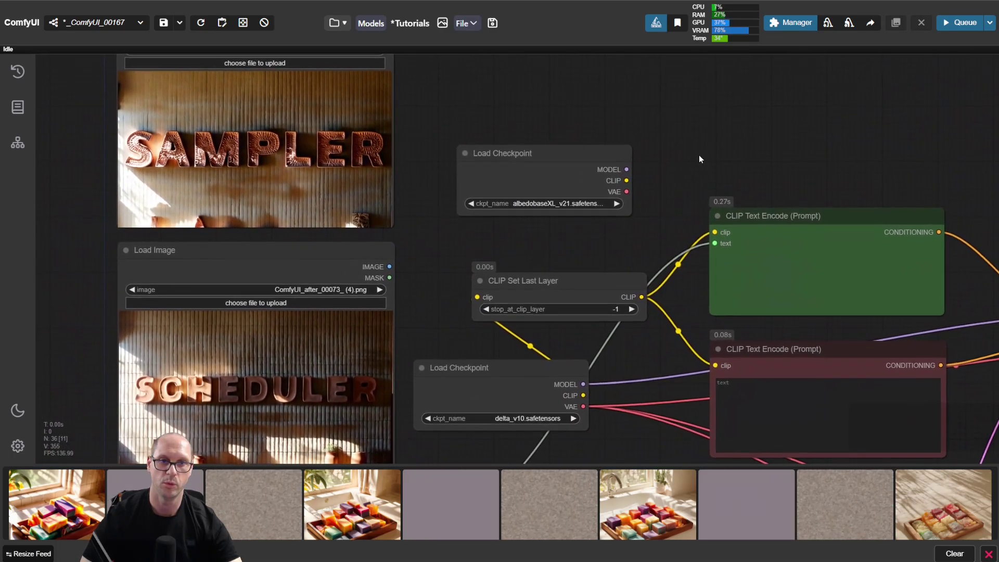
- Lower the KSampler cfg from 15.0 to 7, leaving seed, 25 steps, euler and normal unchanged
scroll(698, 155, "down", 1)
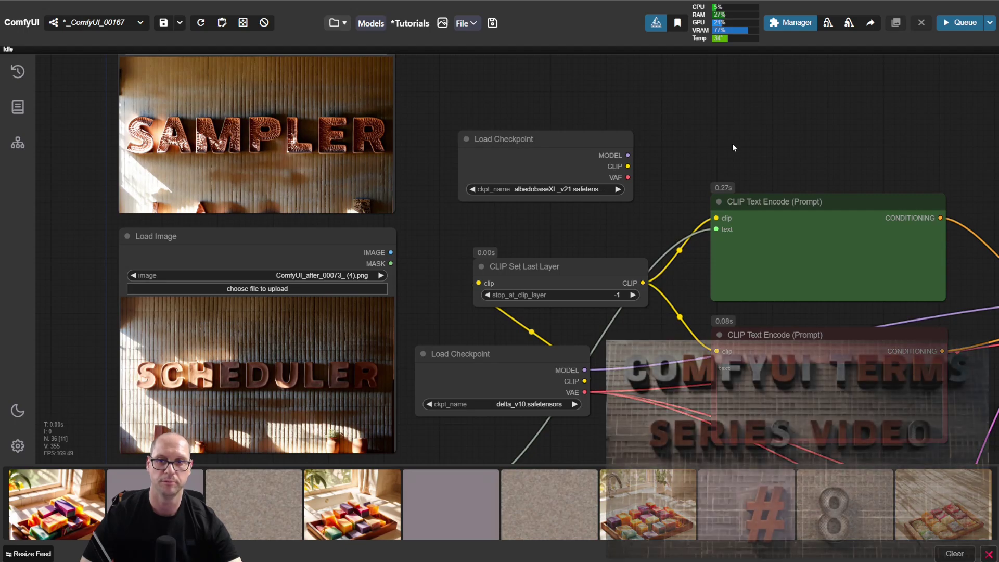
scroll(732, 143, "right", 20)
scroll(705, 168, "down", 5)
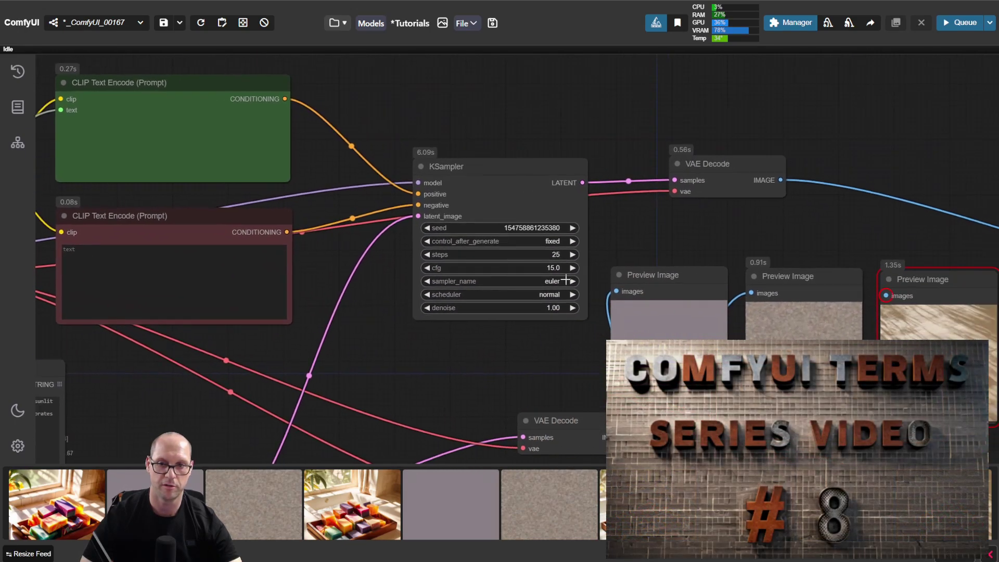
scroll(644, 343, "up", 5)
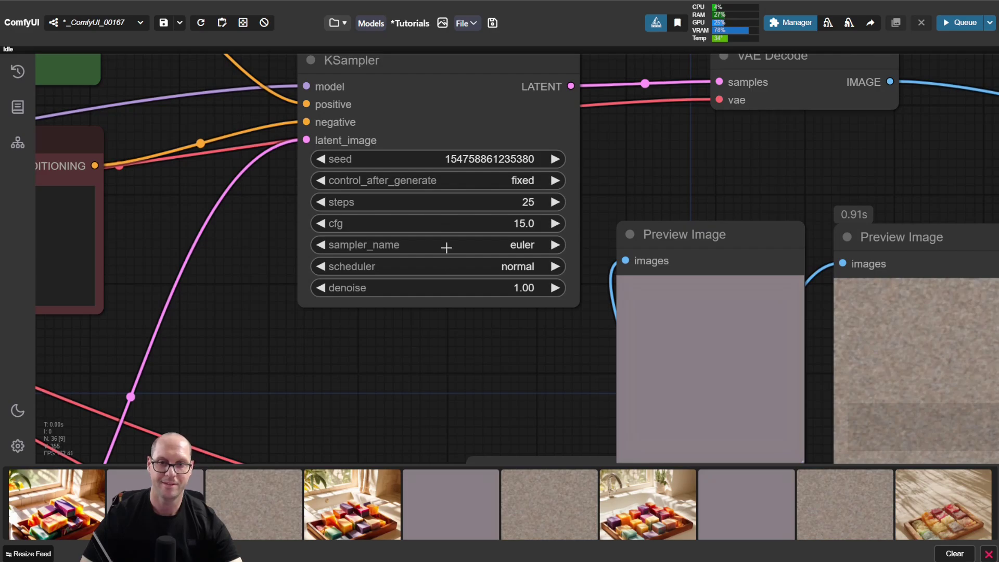
mouse_move(447, 247)
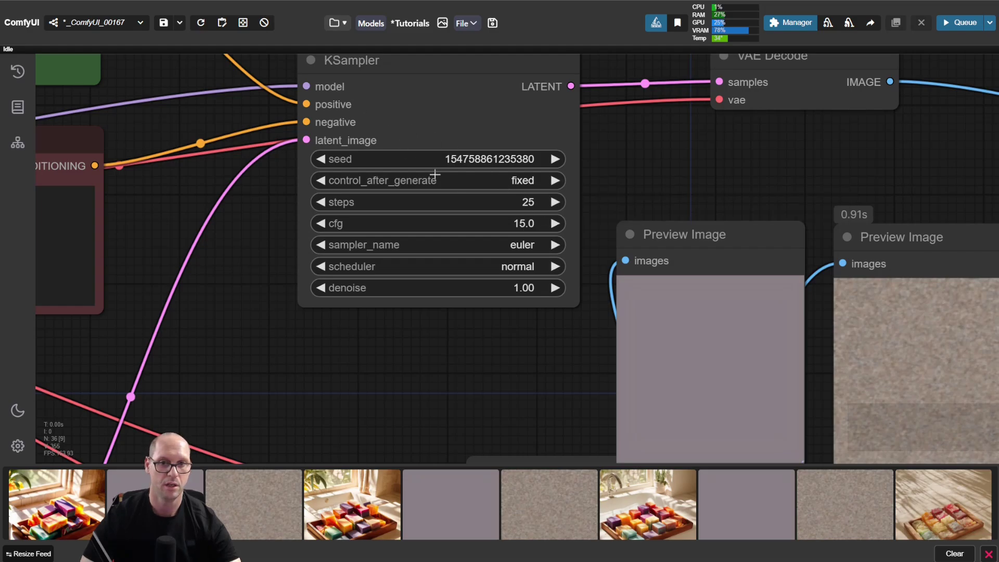
left_click(510, 225)
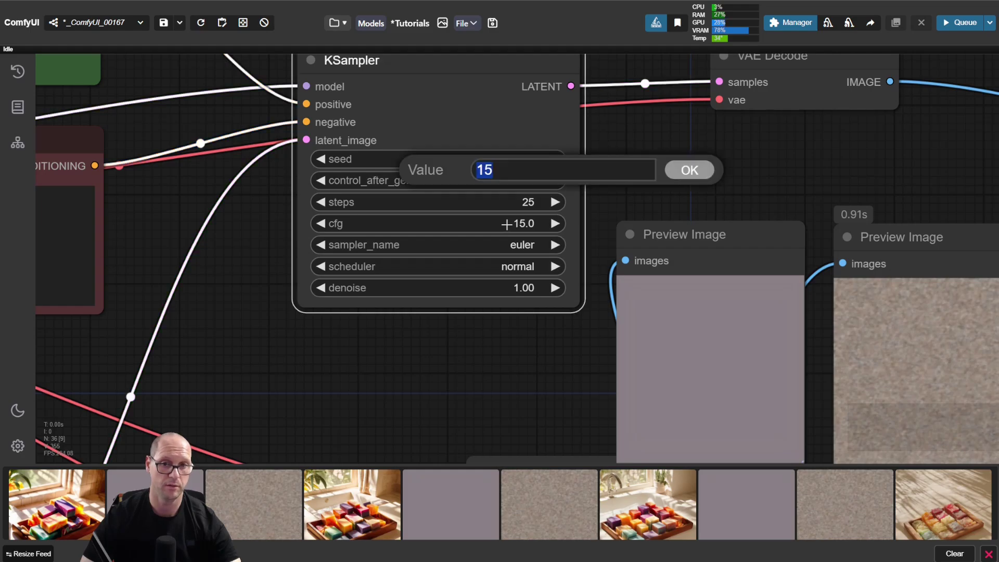
type("7")
key("Return")
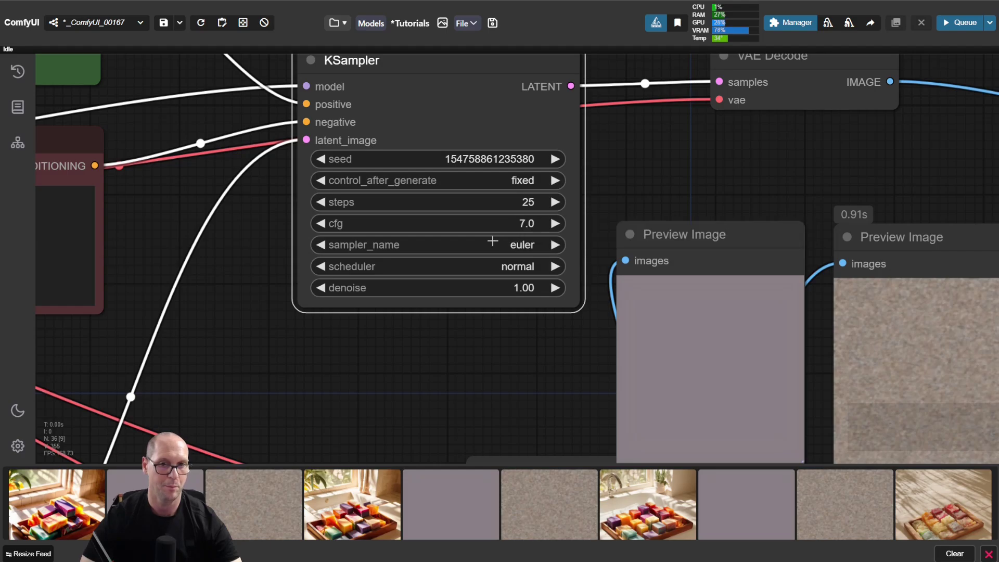
- Keep euler as the sampler and delete the three older Preview Image nodes
left_click(411, 250)
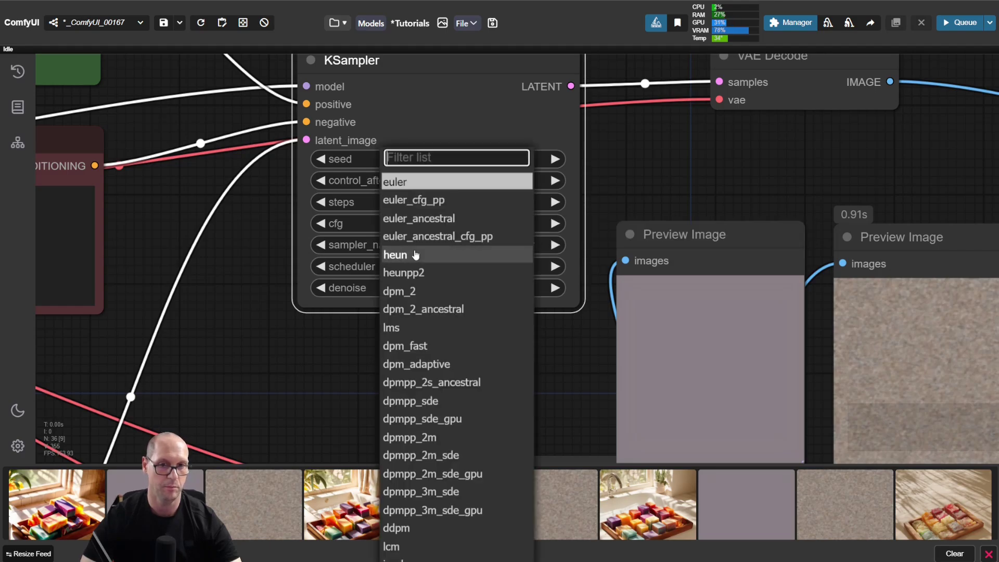
left_click(405, 186)
scroll(677, 172, "down", 3)
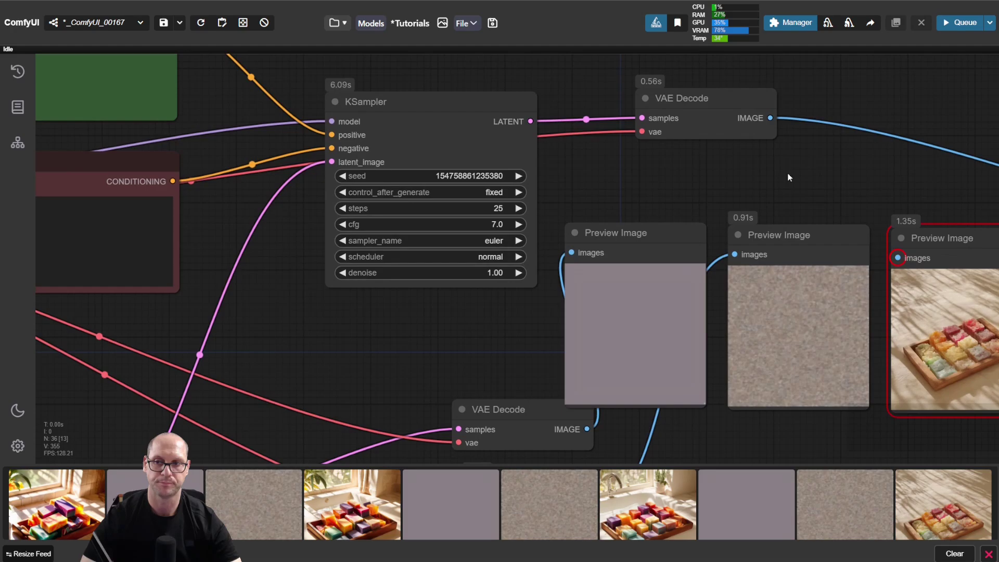
left_click_drag(789, 177, 383, 151)
left_click_drag(764, 125, 633, 112)
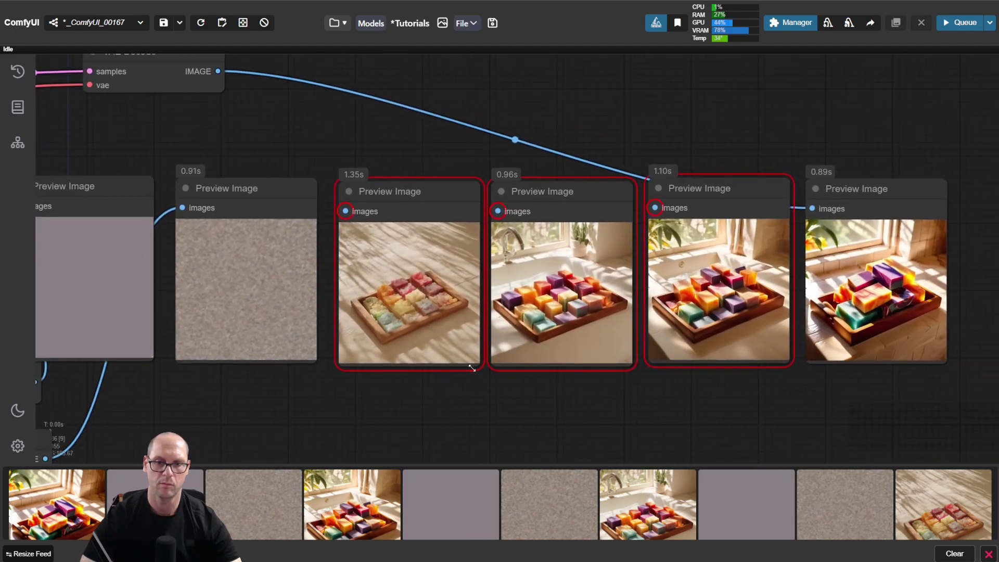
left_click_drag(440, 431, 719, 301)
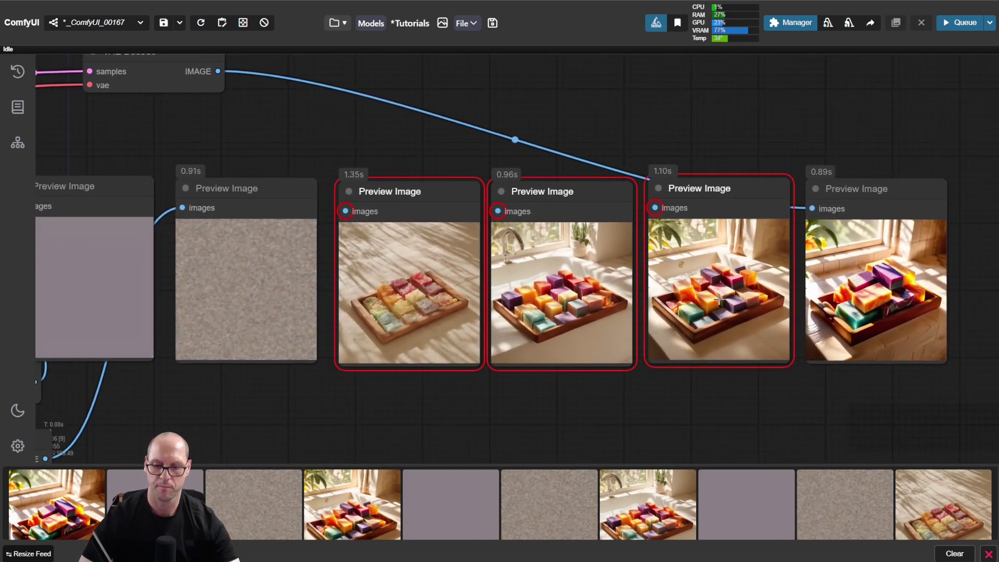
key("Delete")
- Move the 0.89s preview left and clone an empty Preview Image node beside it
left_click_drag(913, 184, 472, 185)
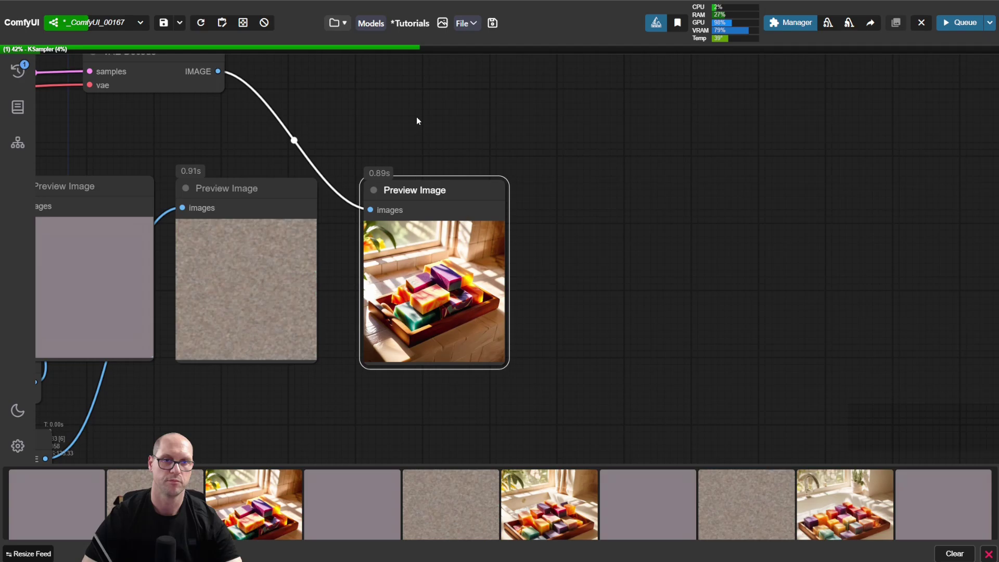
scroll(395, 121, "left", 5)
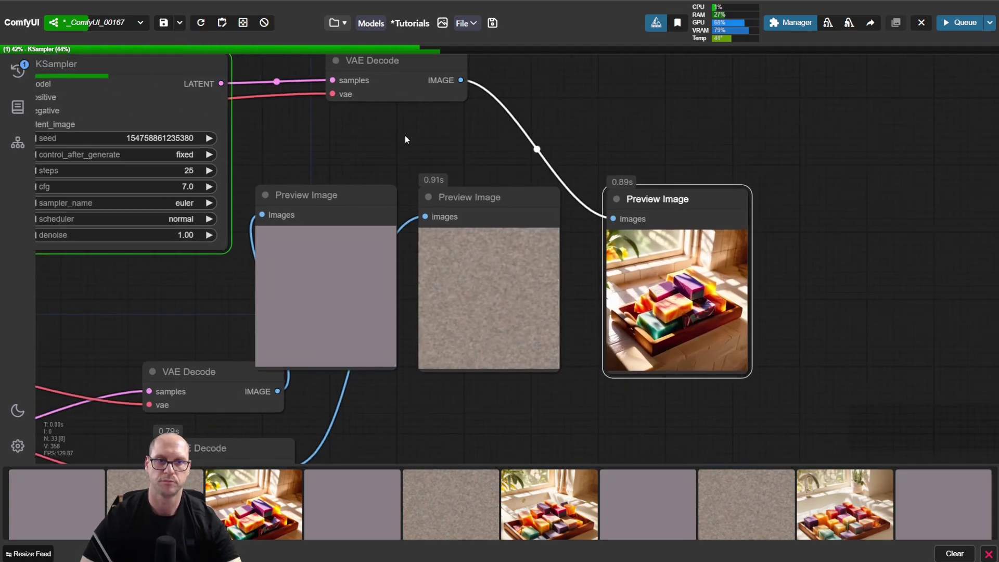
mouse_move(624, 221)
left_mouse_down("alt")
mouse_move(933, 221)
mouse_move(915, 219)
left_mouse_up("alt")
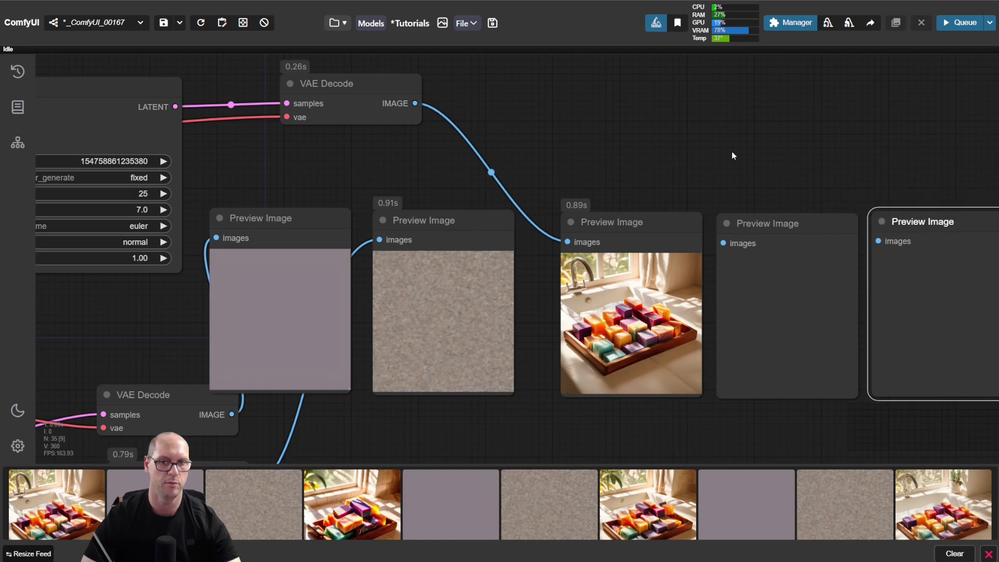
scroll(731, 151, "left", 4)
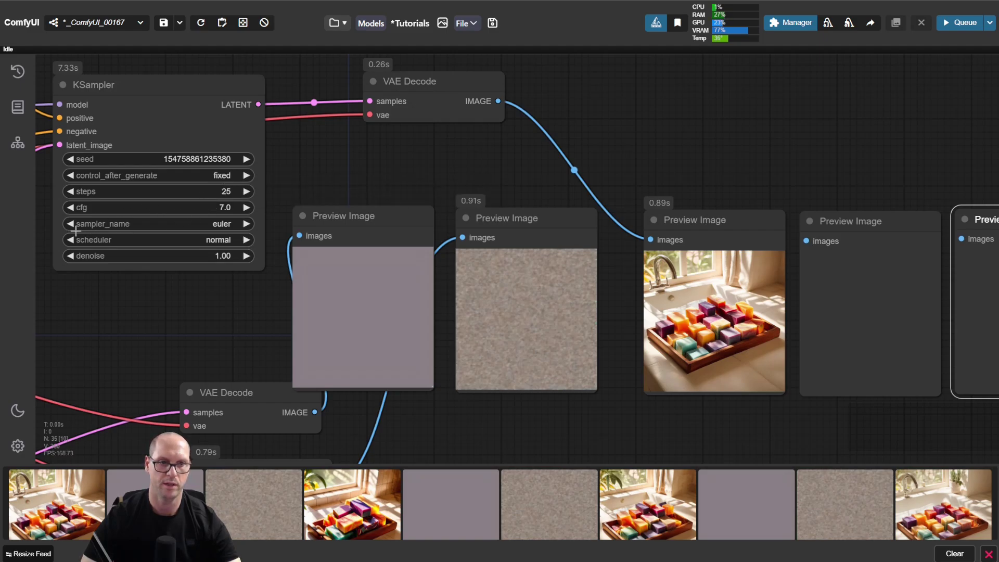
- Switch the sampler to dpmpp_2m, wire the VAE Decode image to the second preview, and run it
left_click(144, 225)
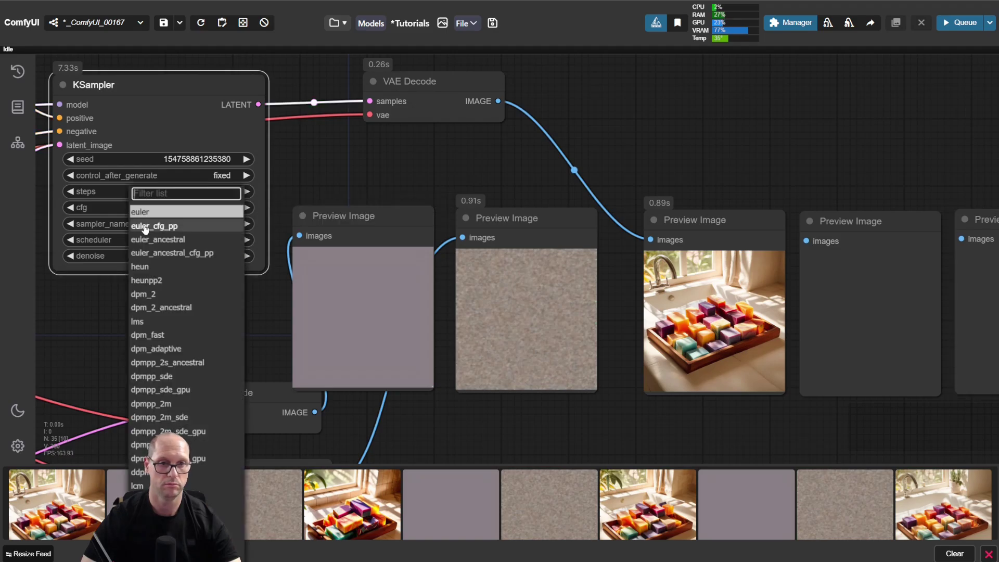
left_click(209, 404)
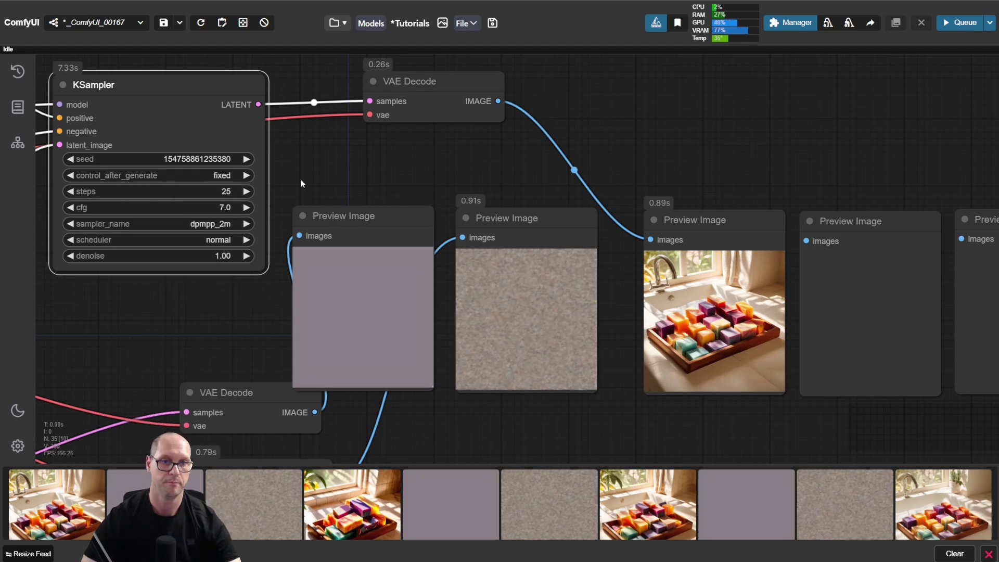
left_click_drag(650, 239, 807, 241)
left_click(777, 162)
key("ctrl+Return")
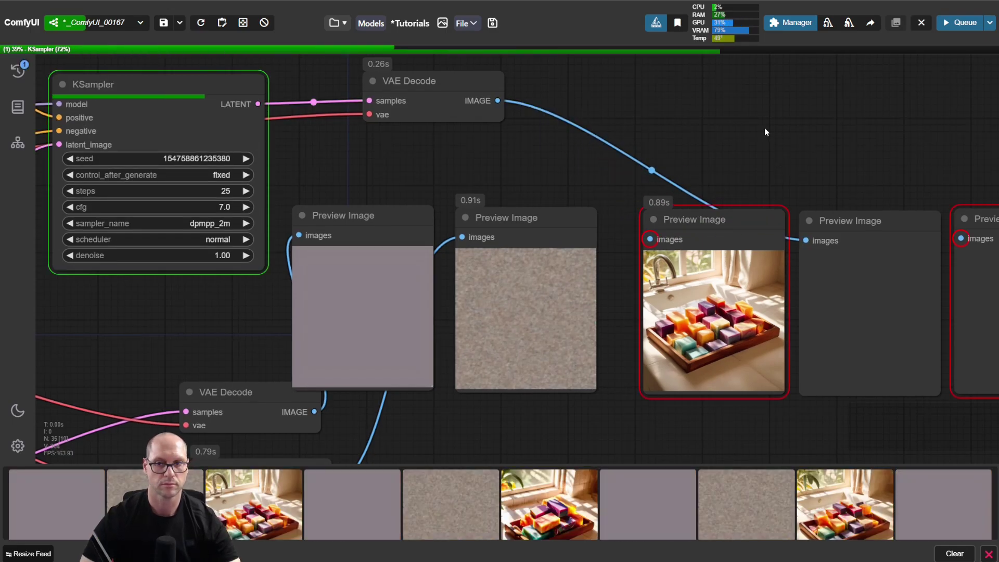
left_click_drag(863, 154, 562, 150)
scroll(496, 322, "up", 6)
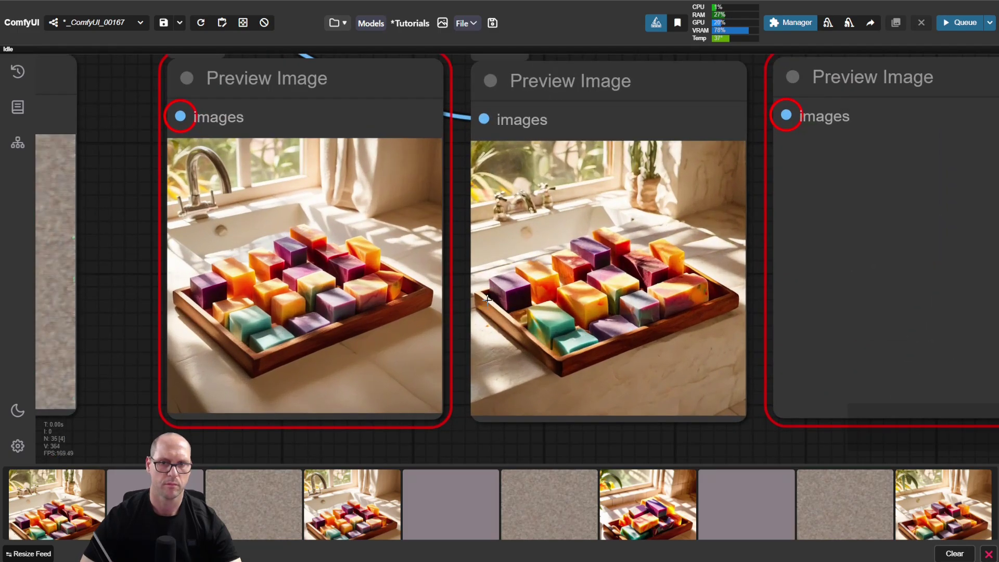
scroll(487, 299, "down", 1)
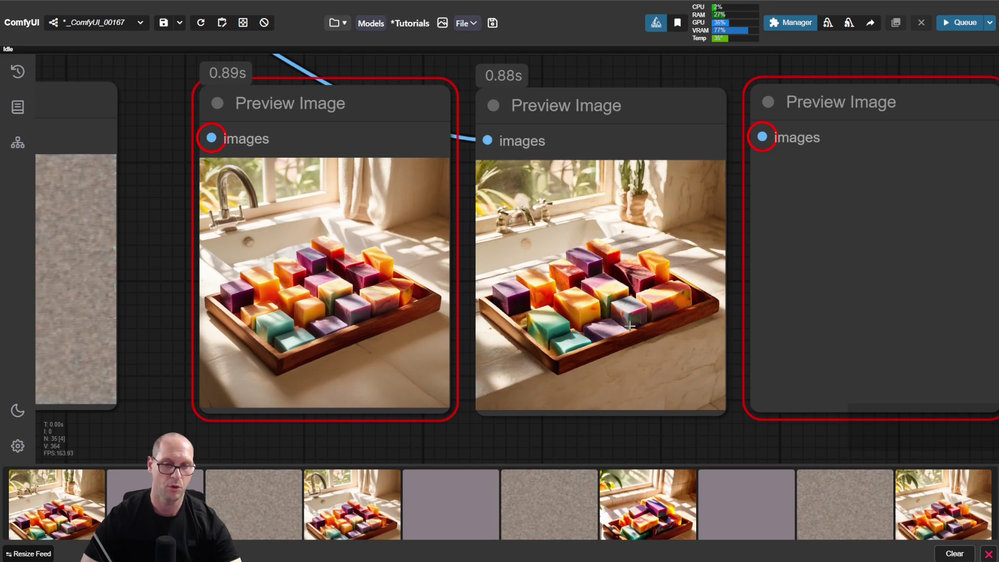
scroll(503, 300, "down", 5)
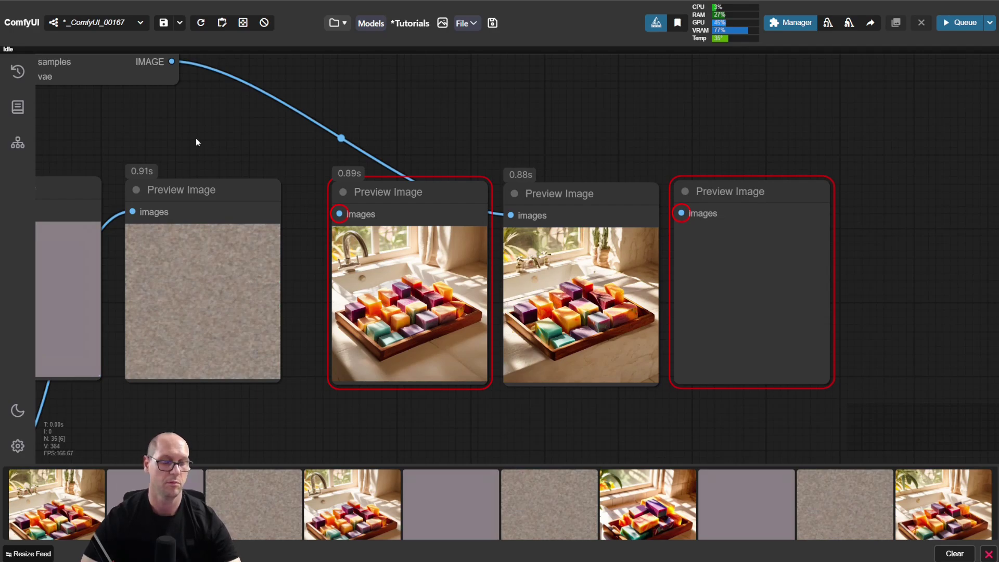
- Move the image link to the empty third preview, set the sampler to ddim, and queue the run
left_click_drag(196, 139, 257, 150)
left_click_drag(644, 214, 559, 208)
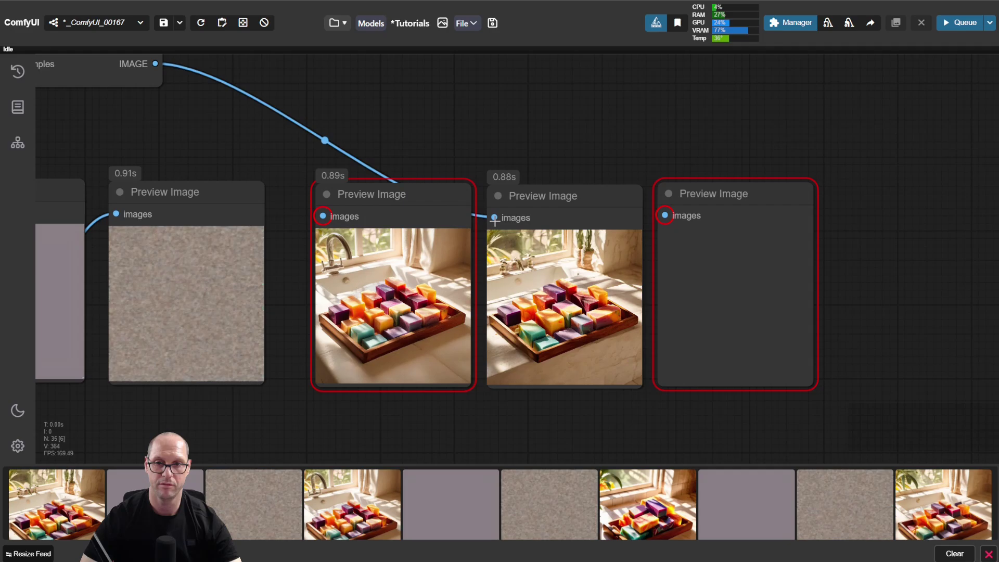
left_click_drag(495, 217, 665, 214)
left_click_drag(245, 180, 447, 223)
left_click(255, 224)
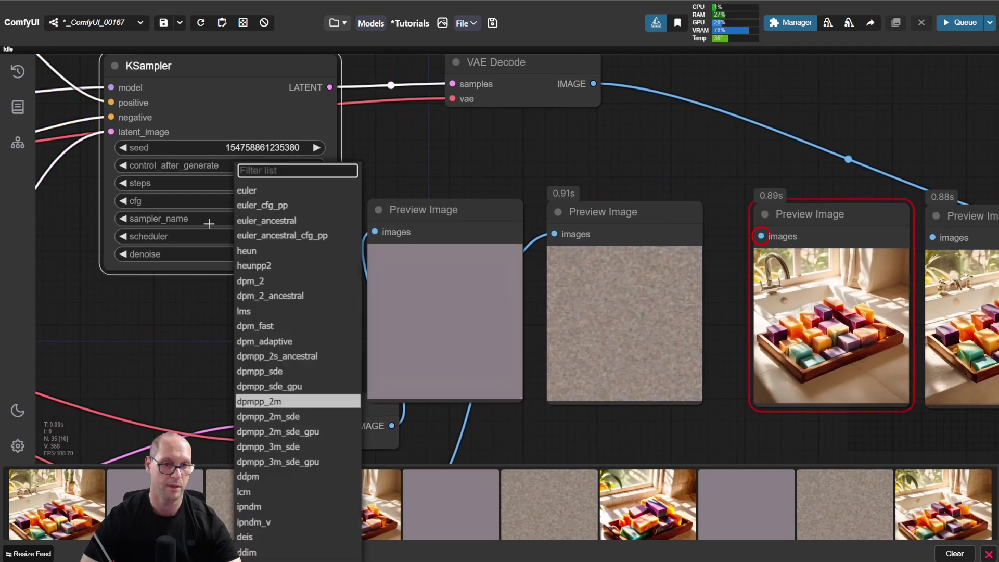
left_click(280, 556)
left_click_drag(611, 177, 335, 157)
key("ctrl+Return")
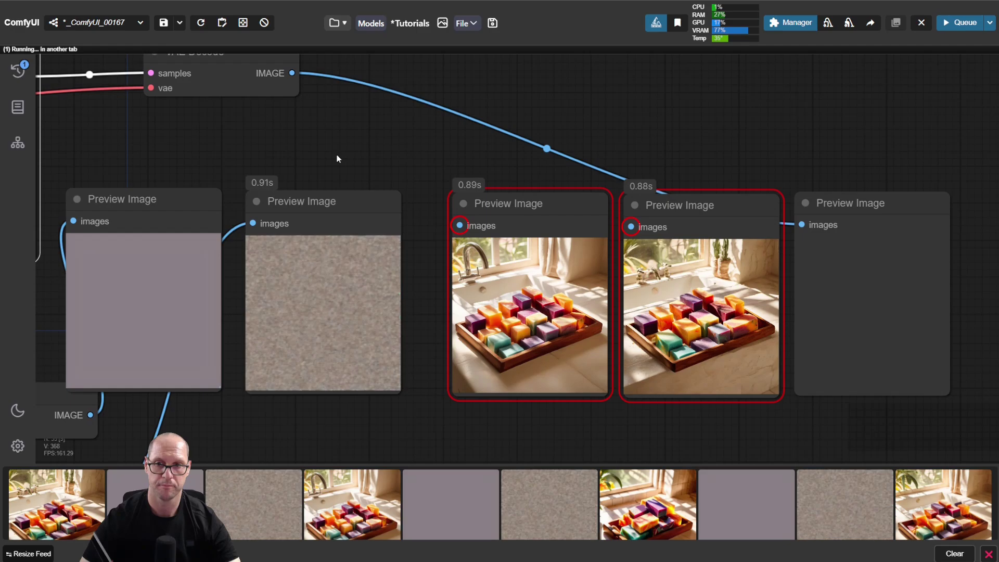
- Zoom in to compare the euler, dpmpp_2m and ddim renders, then pan back to the KSampler
scroll(600, 262, "right", 5)
scroll(496, 273, "up", 3)
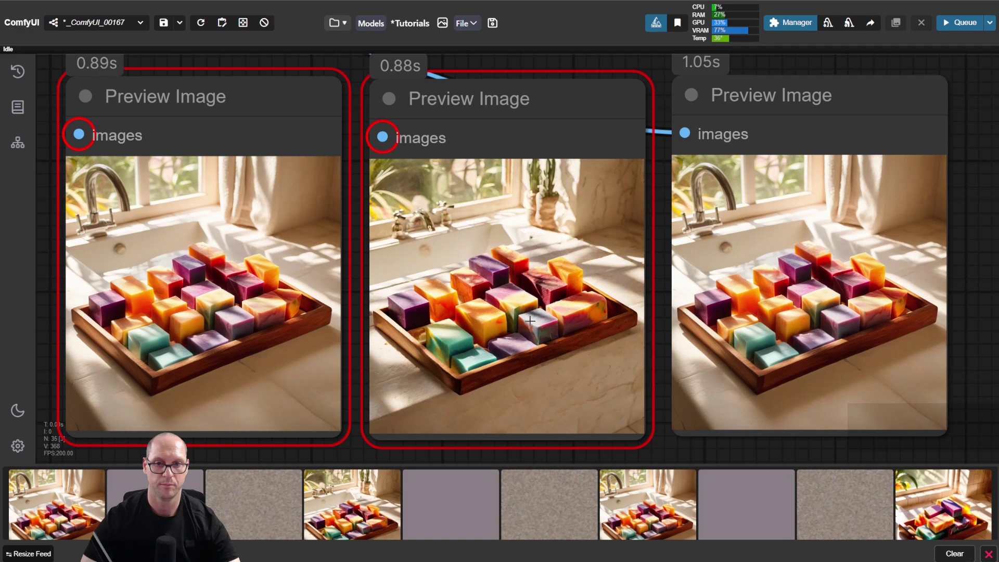
scroll(318, 281, "down", 8)
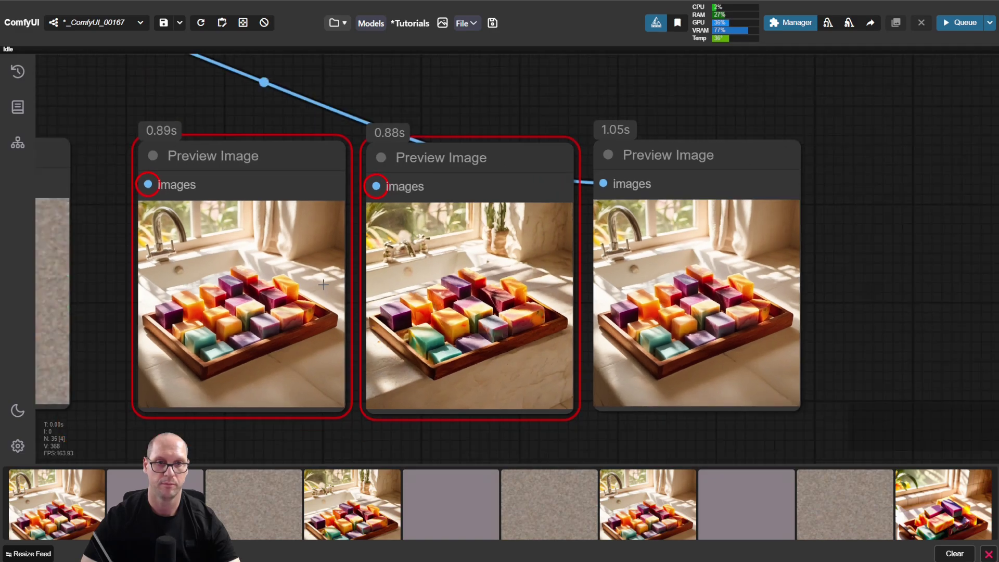
left_click_drag(201, 208, 620, 212)
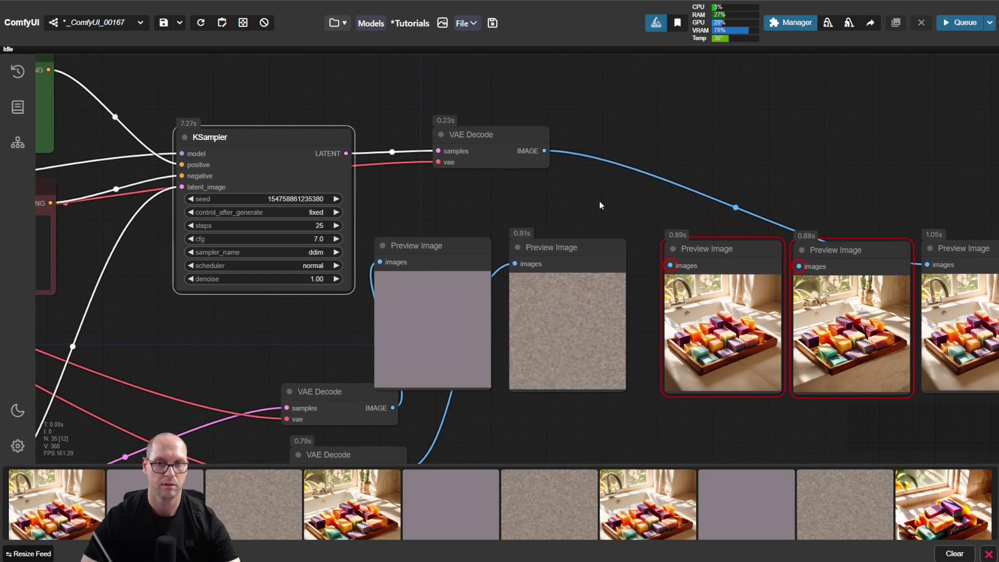
- Change the KSampler from ddim/normal to the dpmpp_2m sampler with the karras scheduler
scroll(409, 270, "up", 4)
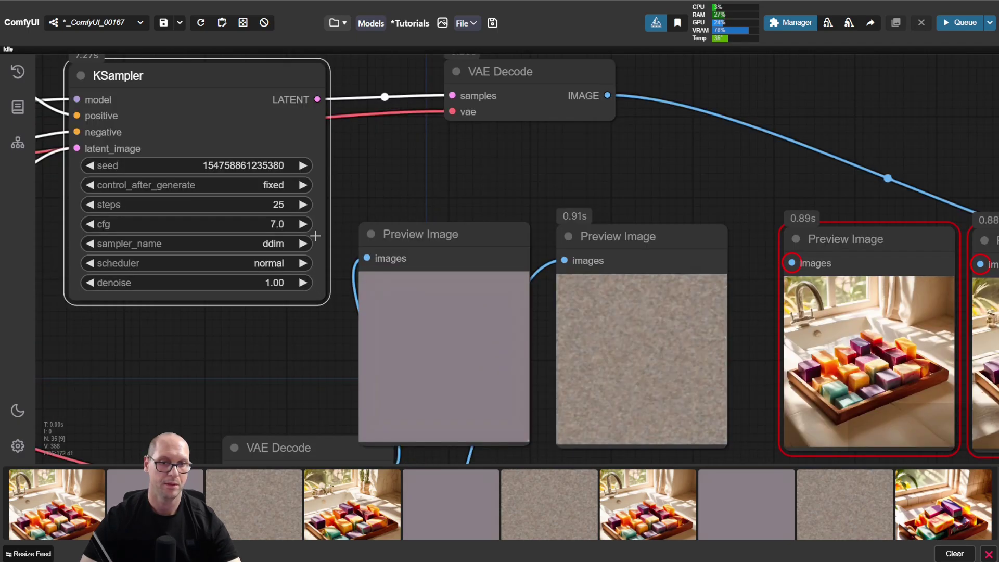
left_click(267, 265)
left_click(267, 268)
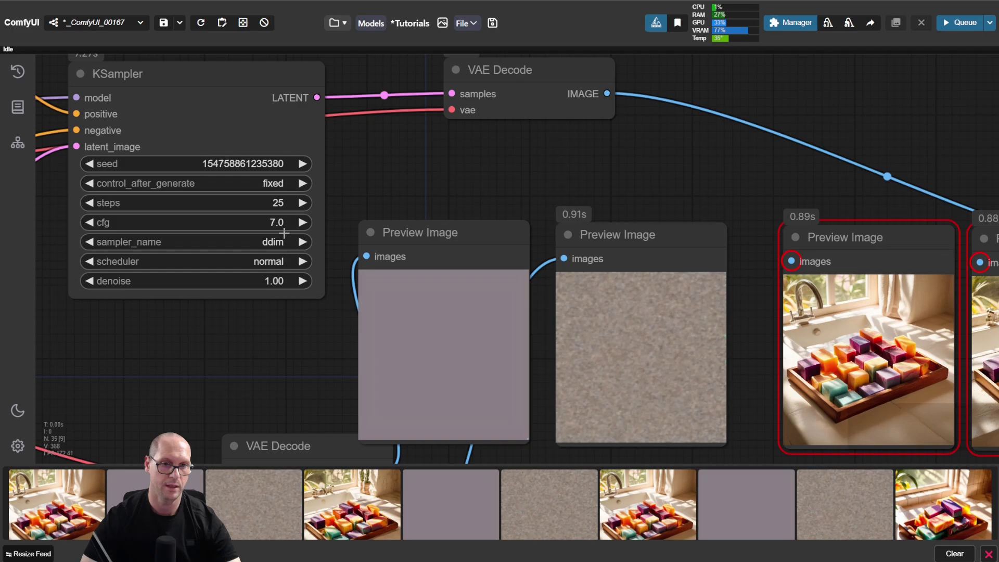
left_click(272, 243)
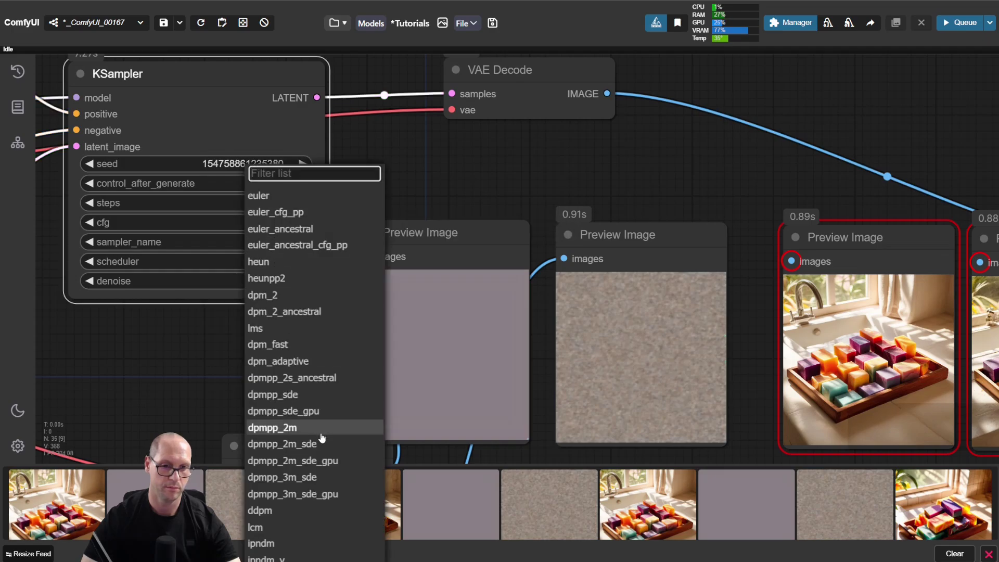
left_click(322, 427)
left_click(260, 270)
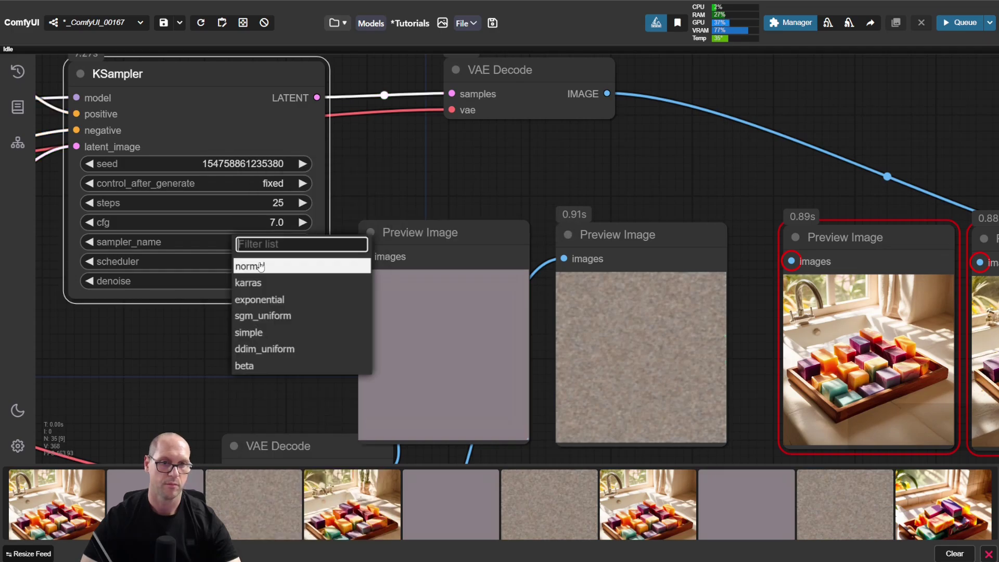
left_click(288, 284)
left_click_drag(640, 167, 439, 168)
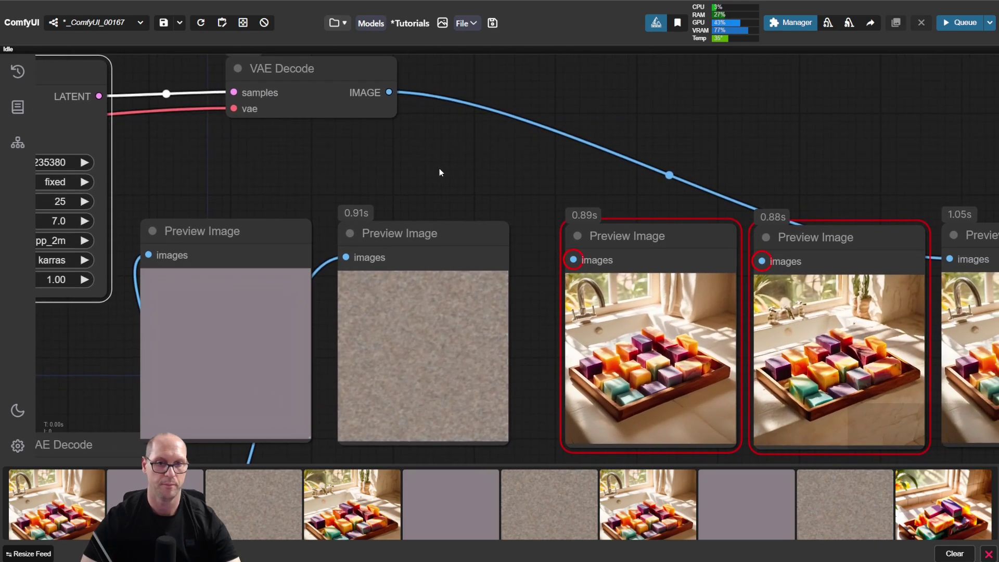
- Queue a dpmpp_2m/karras run, inspect its render in the third preview, and pan back to the KSampler
key("ctrl+Return")
scroll(527, 129, "right", 5)
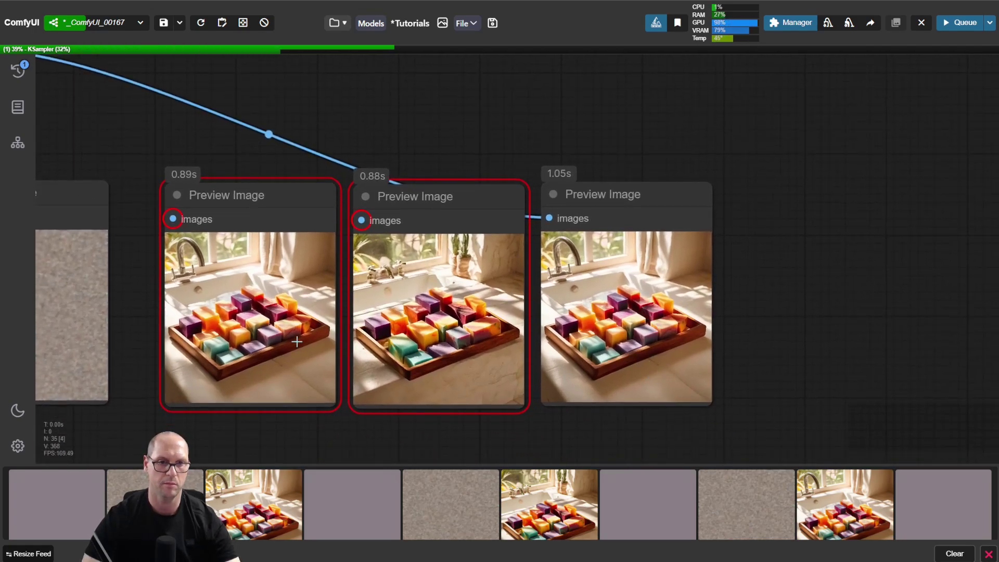
scroll(428, 286, "up", 3)
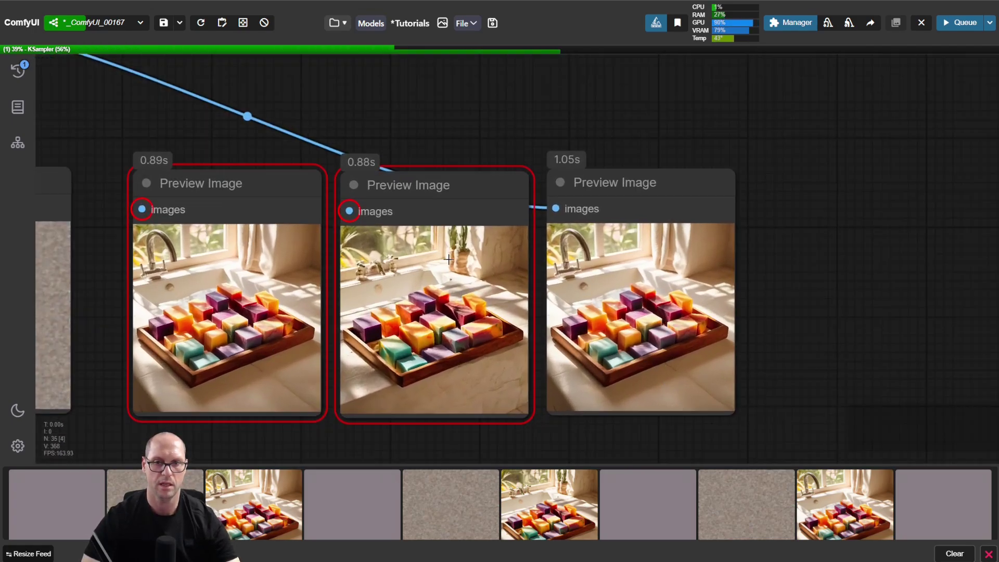
scroll(428, 286, "left", 3)
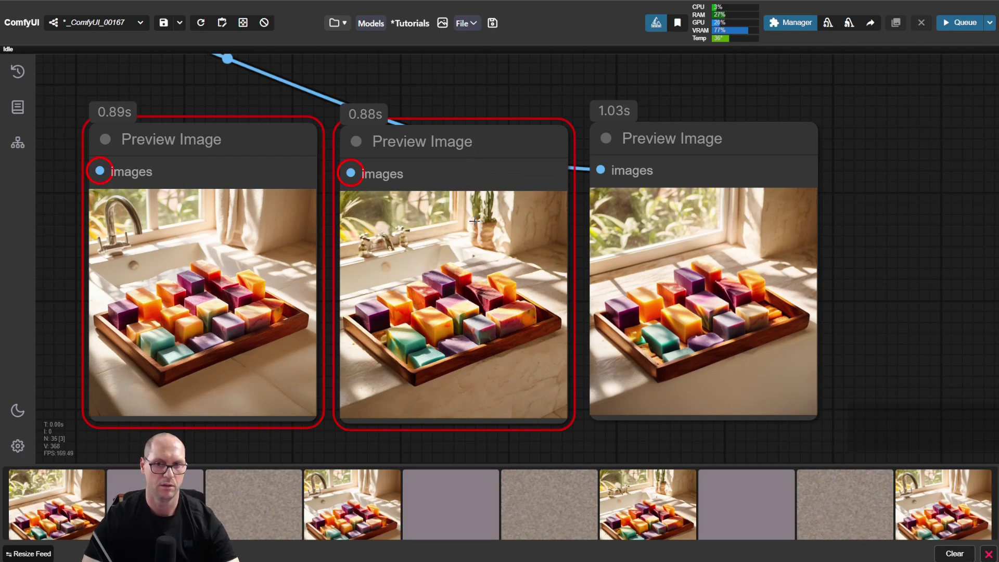
scroll(416, 127, "down", 4)
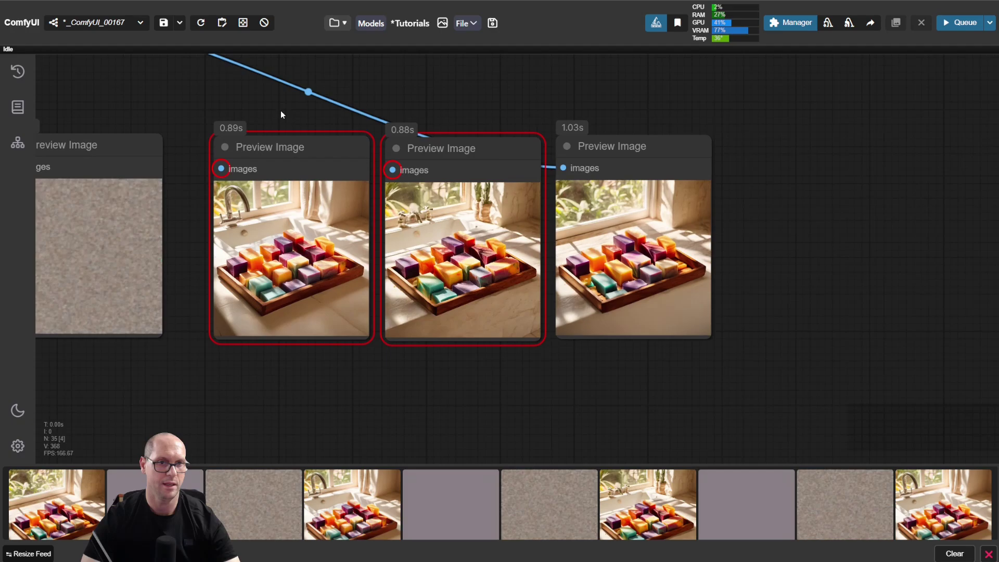
left_click_drag(281, 112, 723, 159)
left_click_drag(439, 136, 709, 208)
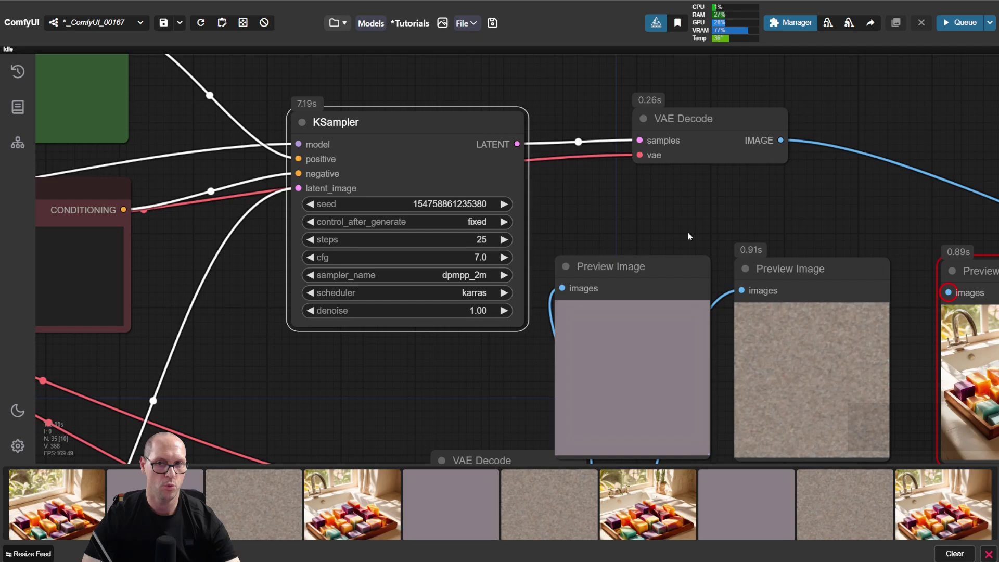
- Duplicate a Preview Image node as a fourth preview fed by the VAE Decode image output
left_click_drag(835, 206, 658, 217)
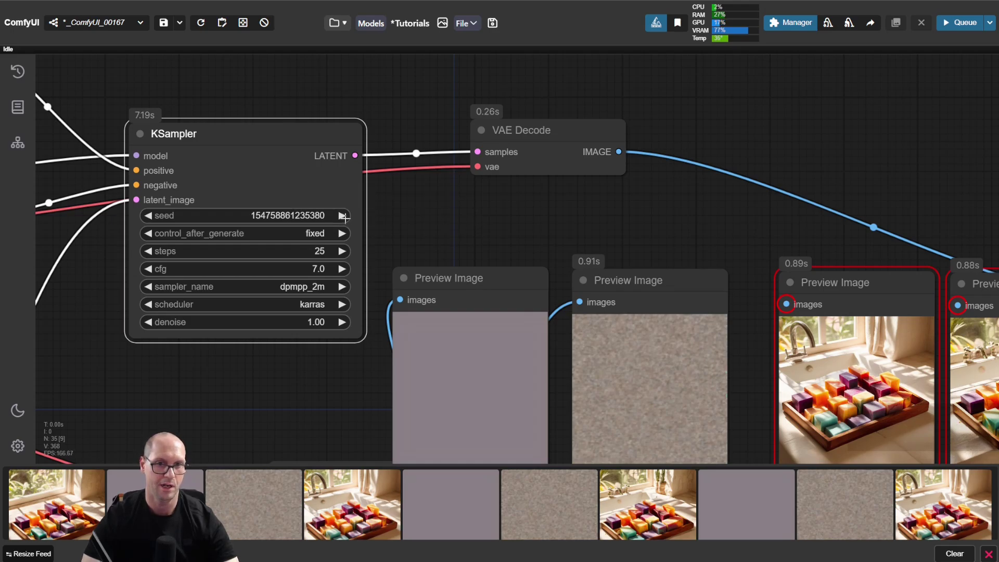
scroll(545, 245, "right", 10)
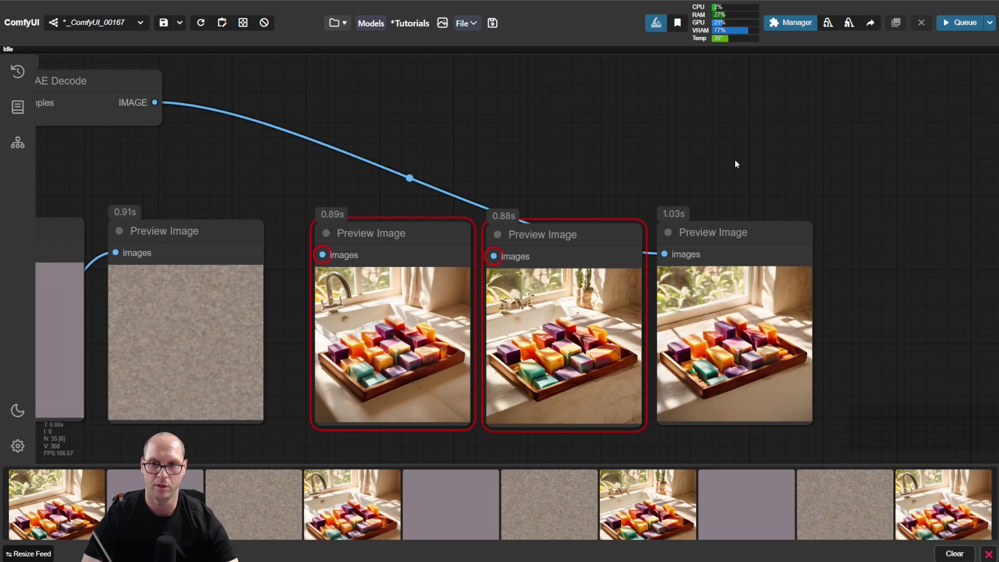
left_click_drag(646, 230, 815, 233, "alt")
left_click_drag(586, 255, 770, 252)
scroll(560, 253, "left", 10)
left_click(274, 253)
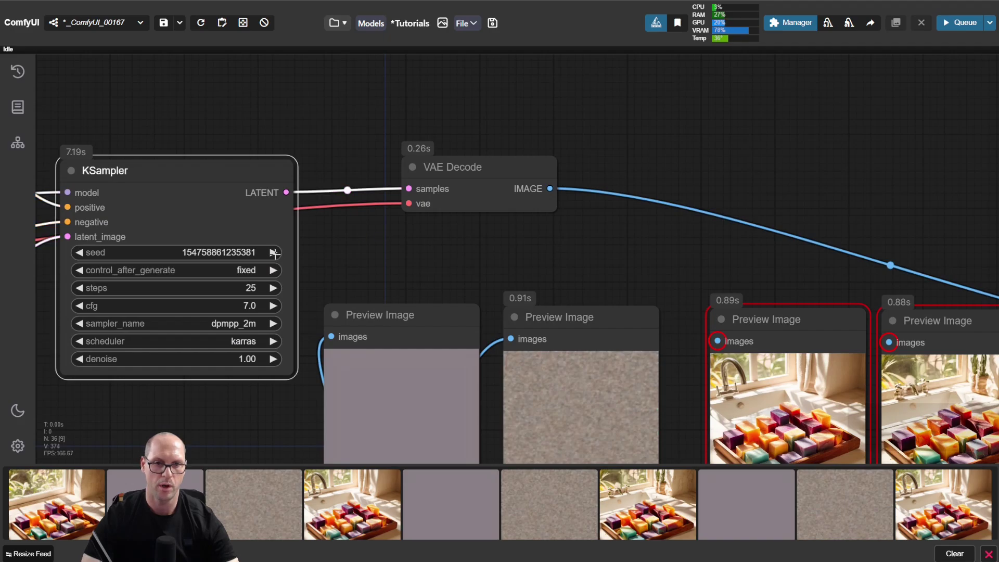
key("ctrl+Return")
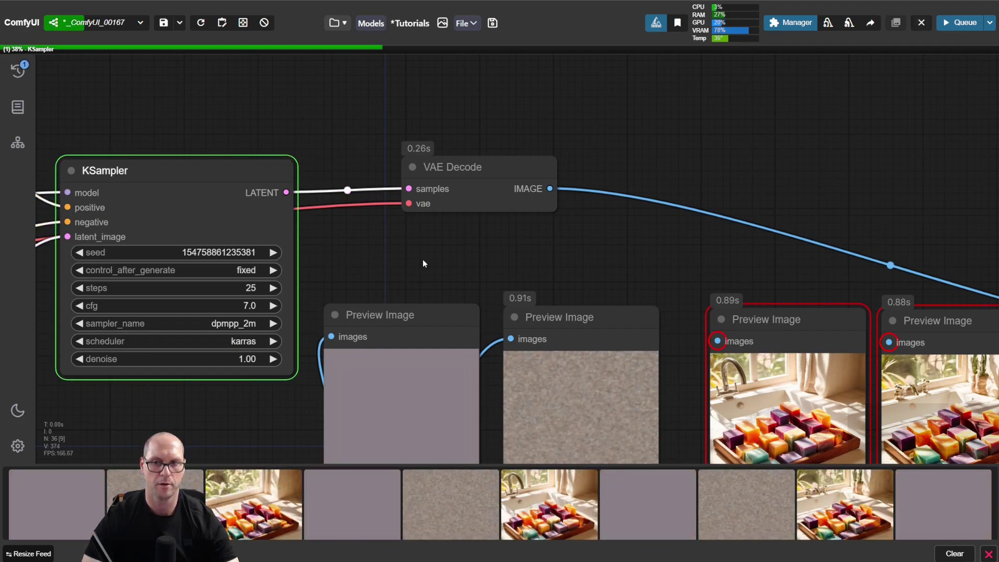
scroll(422, 260, "right", 10)
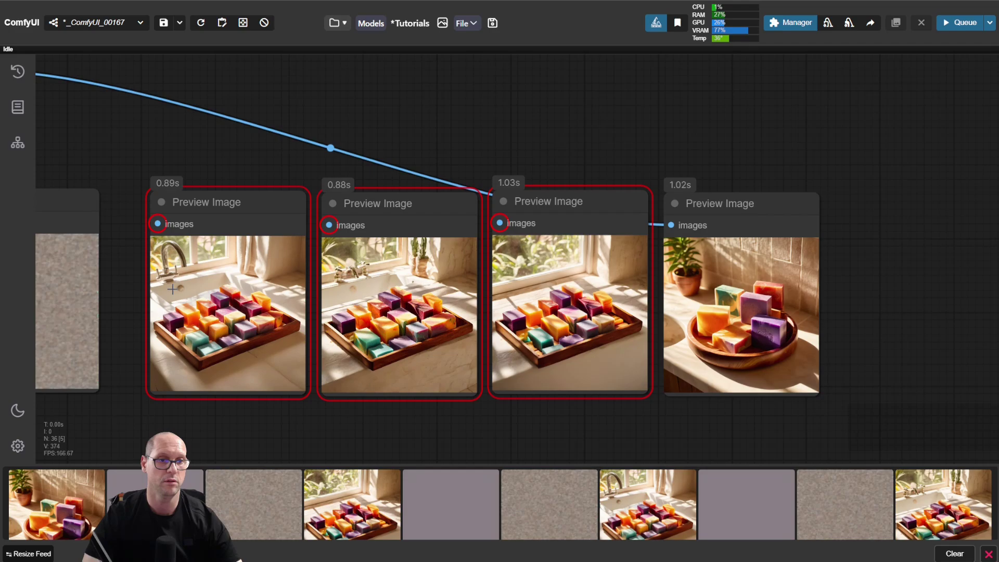
key("1")
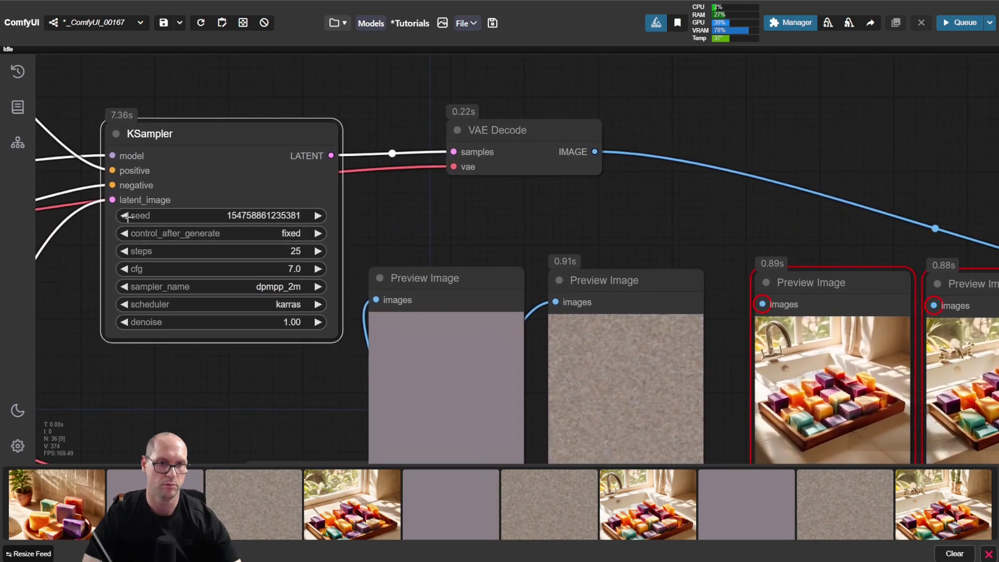
left_click(126, 216)
left_click(472, 218)
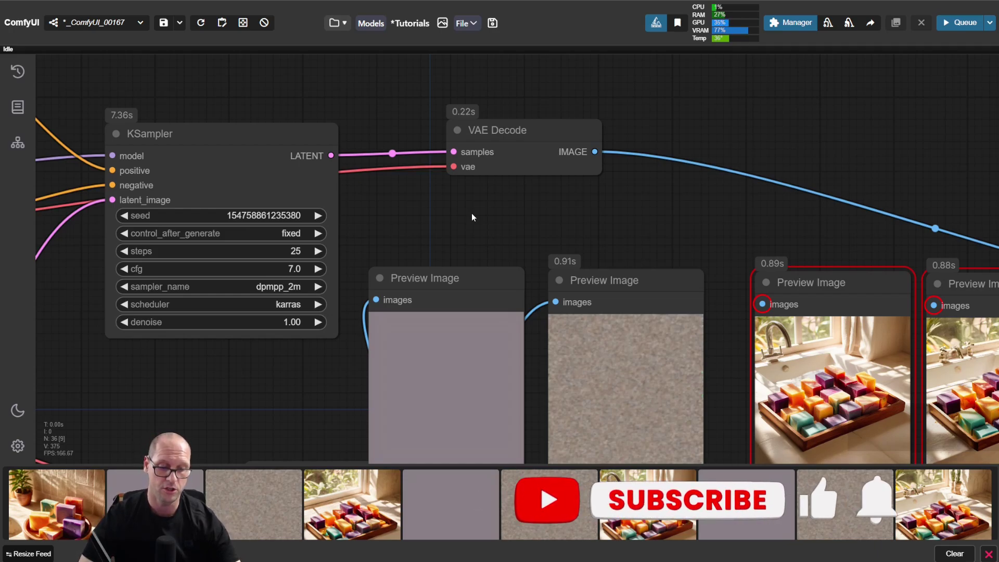
key("ctrl+Return")
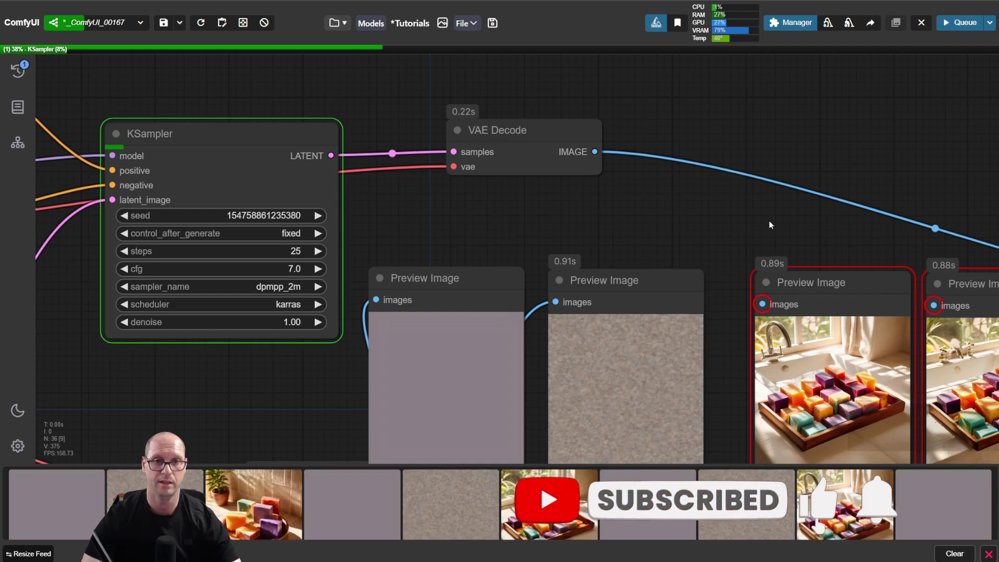
left_click_drag(770, 223, 172, 138)
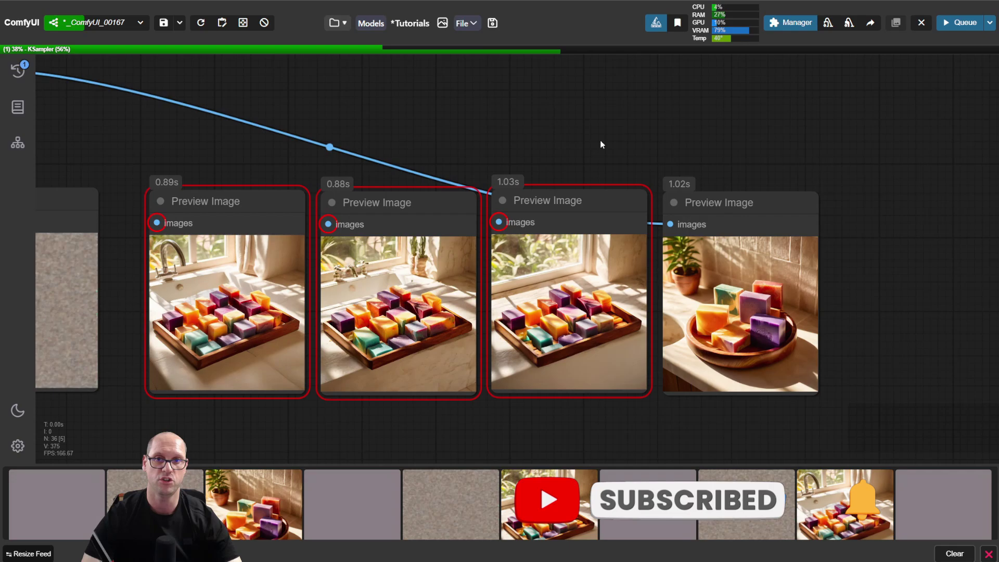
scroll(737, 269, "up", 2)
scroll(738, 270, "up", 1)
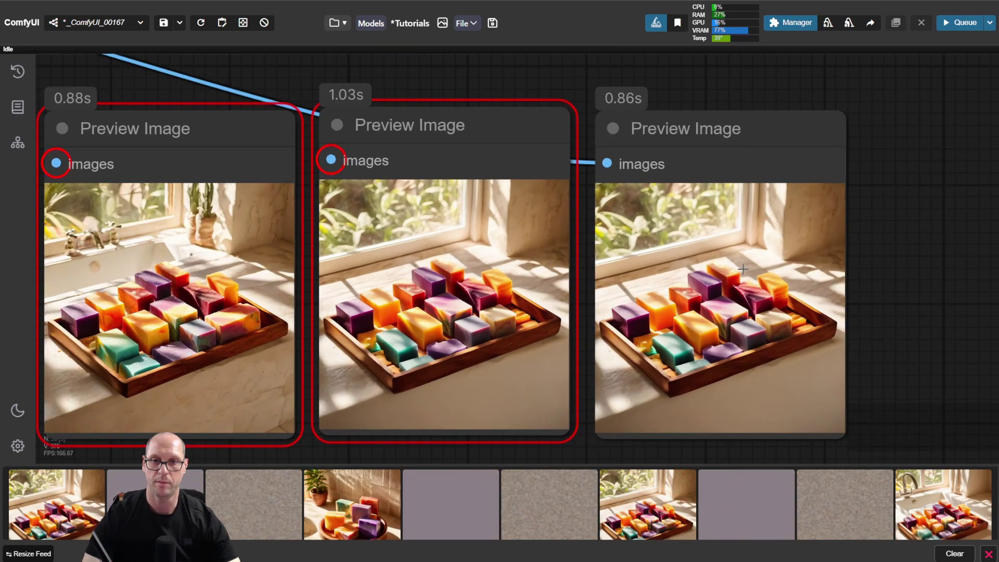
scroll(671, 314, "down", 3)
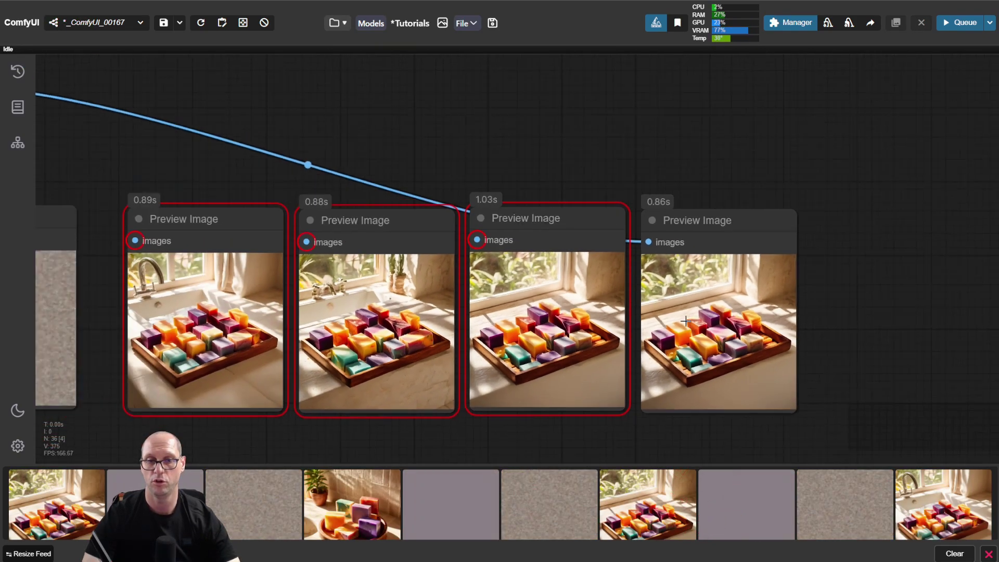
left_click_drag(431, 139, 468, 141)
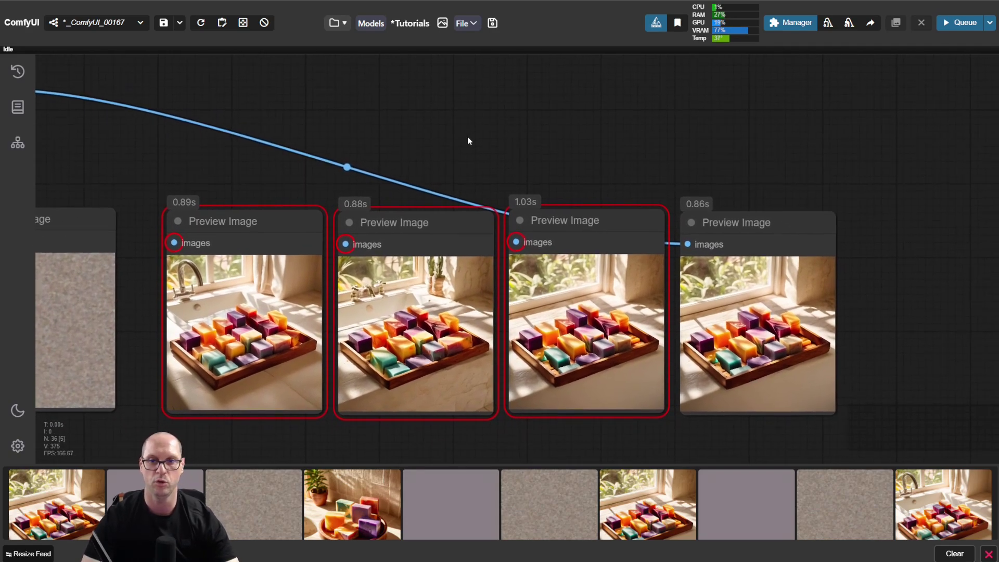
left_click_drag(452, 142, 504, 140)
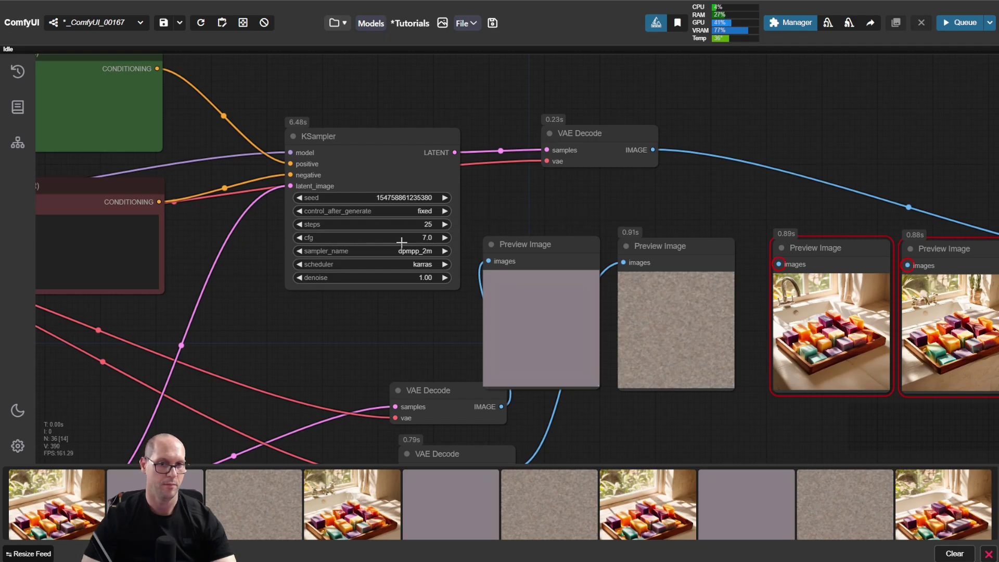
- Change the KSampler cfg from 7.0 to 11.0, leaving seed, steps, sampler and scheduler unchanged
left_click_drag(410, 239, 384, 239)
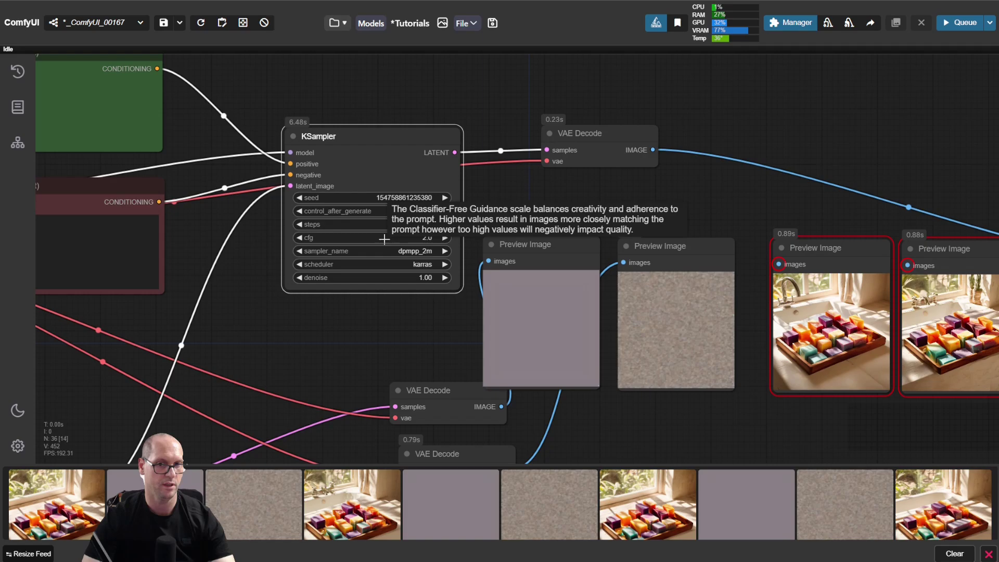
left_click_drag(384, 239, 444, 237)
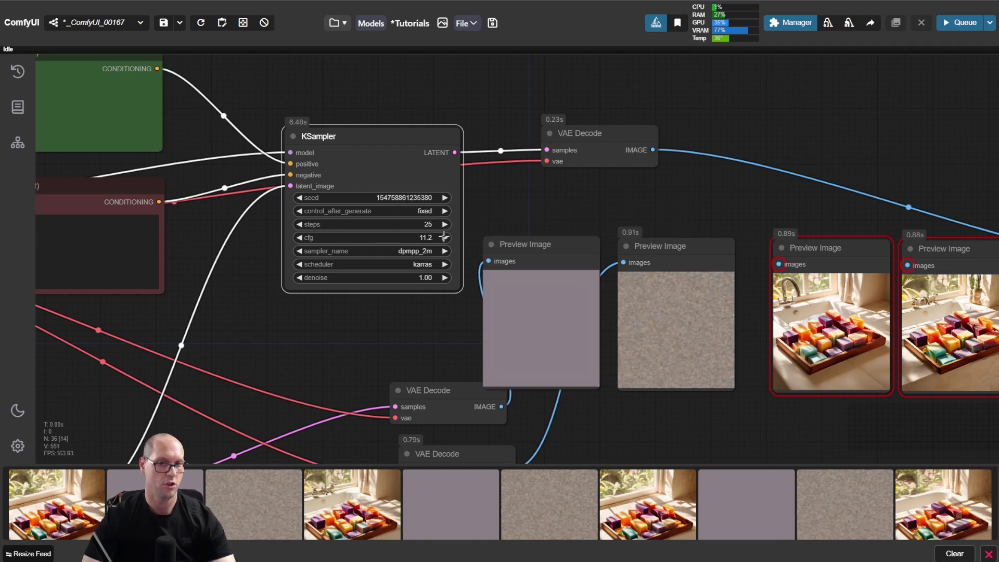
double_click(299, 238)
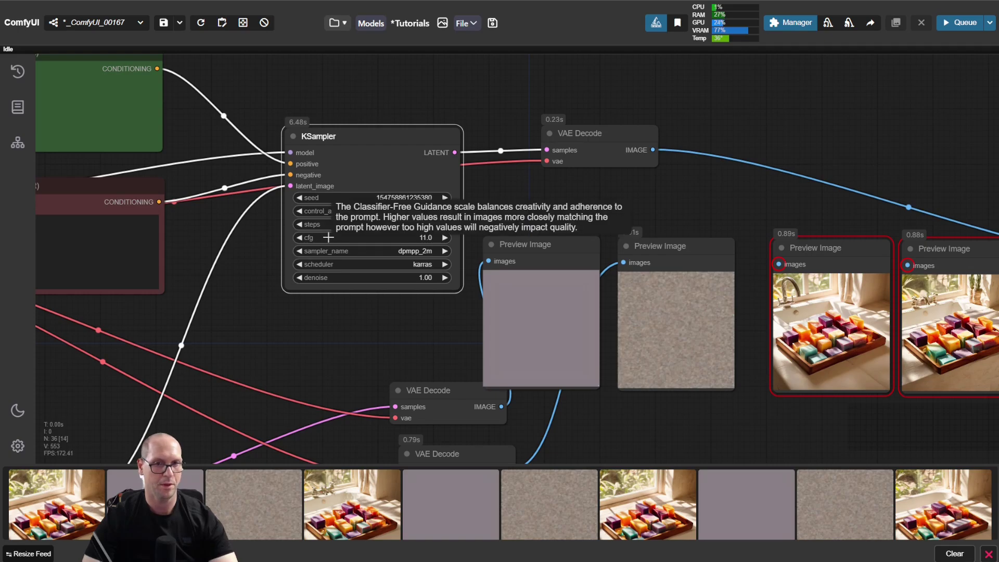
left_click(253, 261)
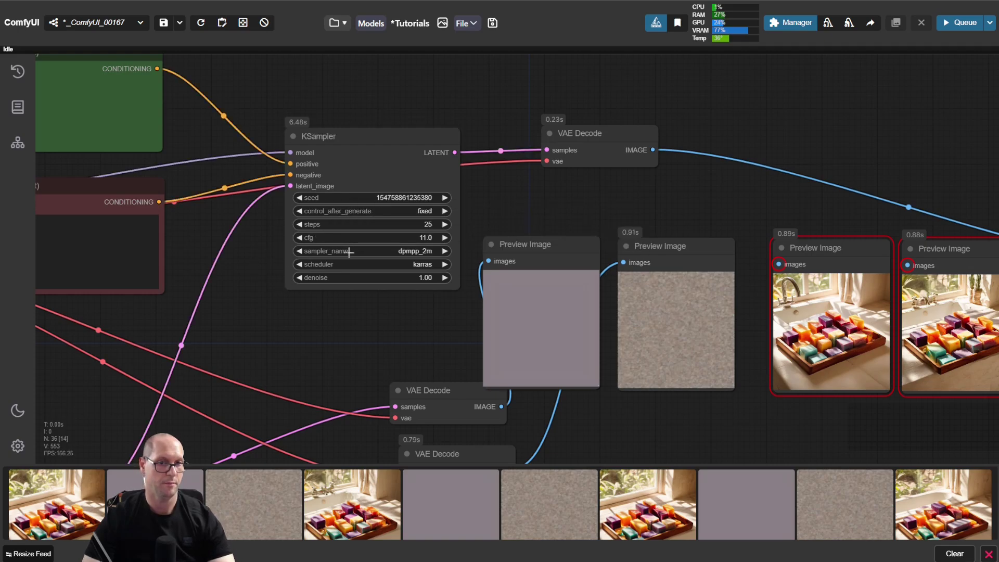